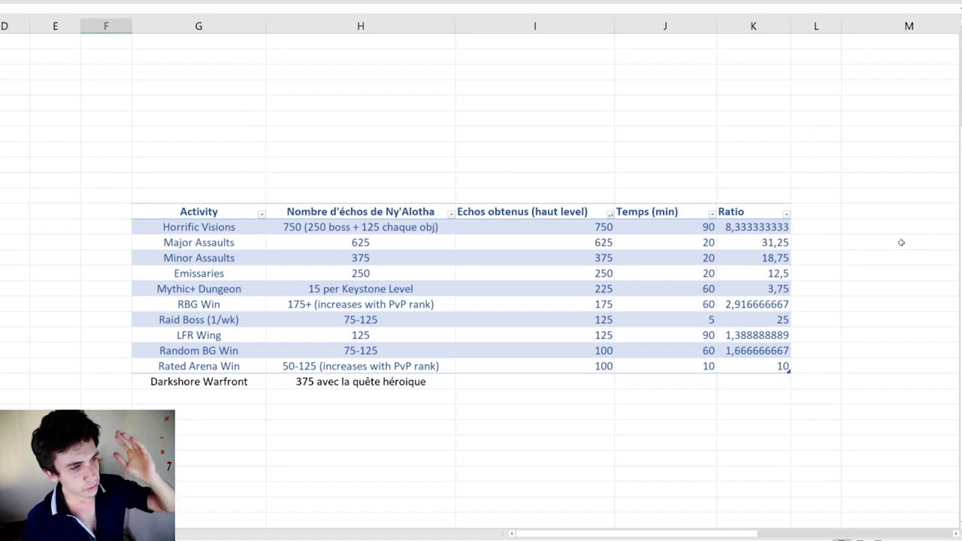
Step: Review the echoes obtained for each activity, going row by row from Horrific Visions down to Rated Arena Win
click(605, 228)
click(201, 232)
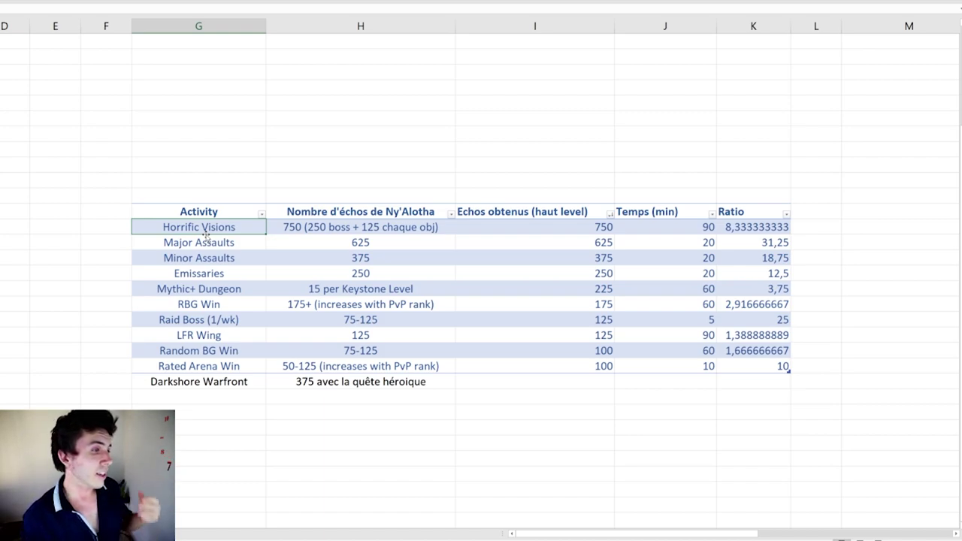
click(348, 227)
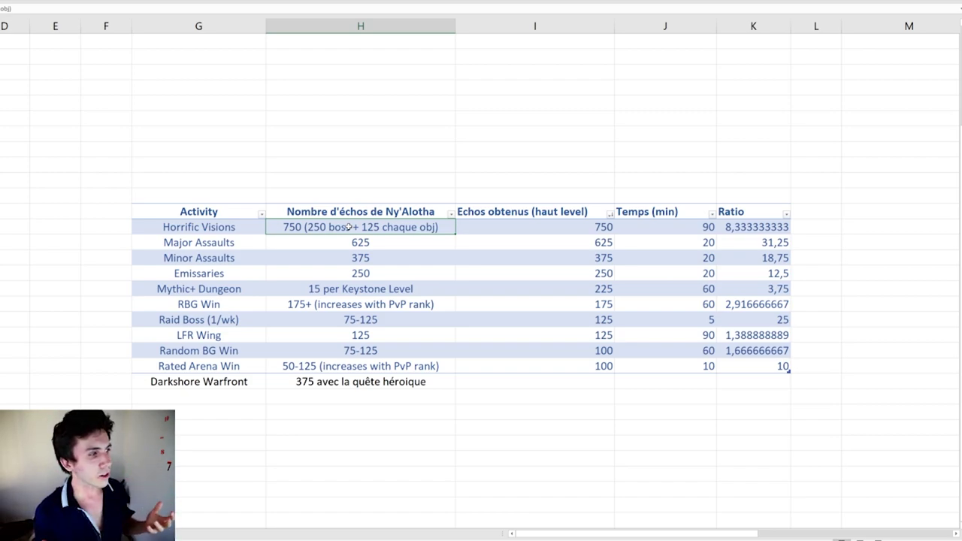
click(580, 245)
click(588, 257)
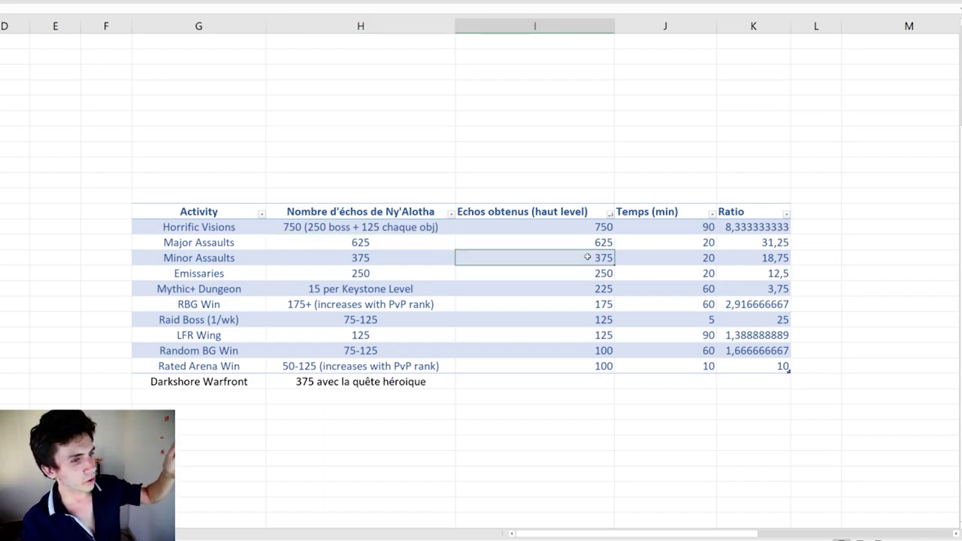
click(580, 275)
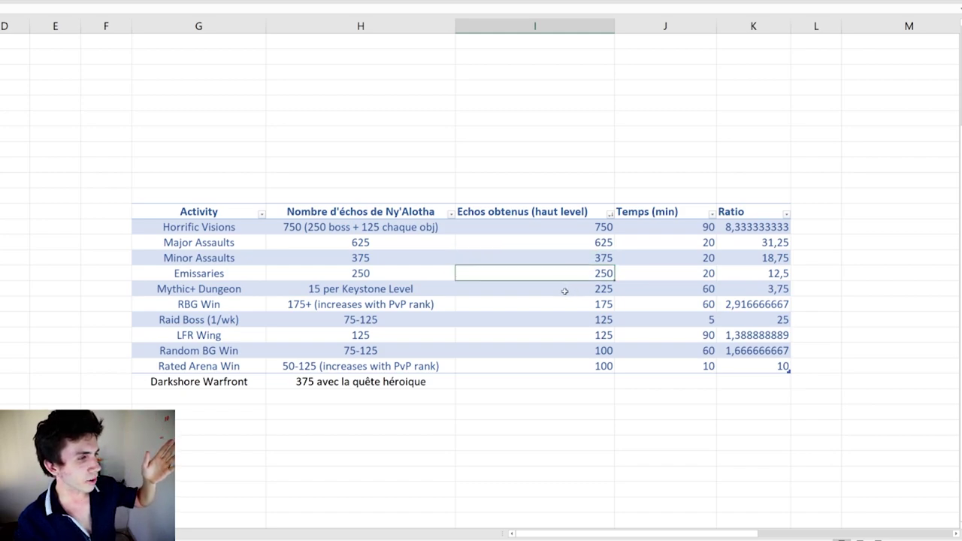
click(567, 293)
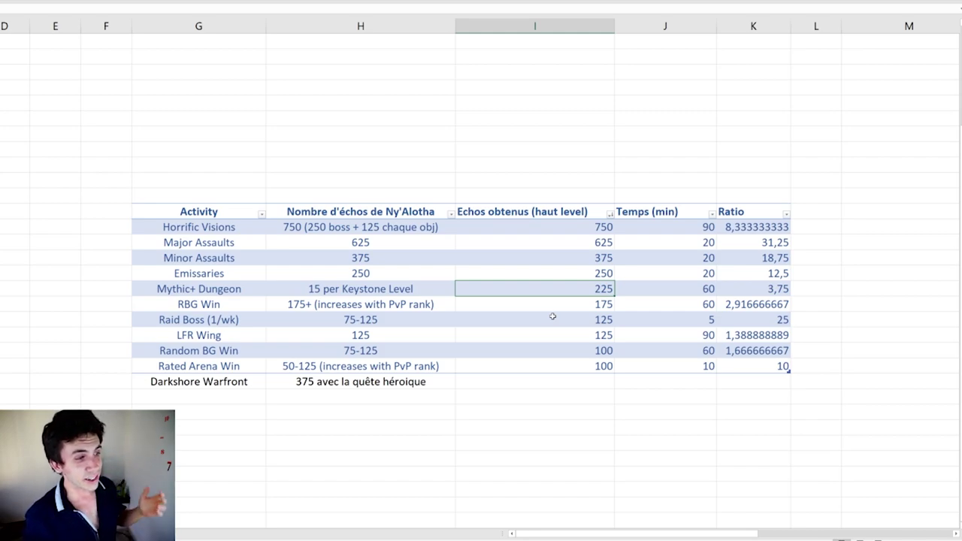
click(577, 304)
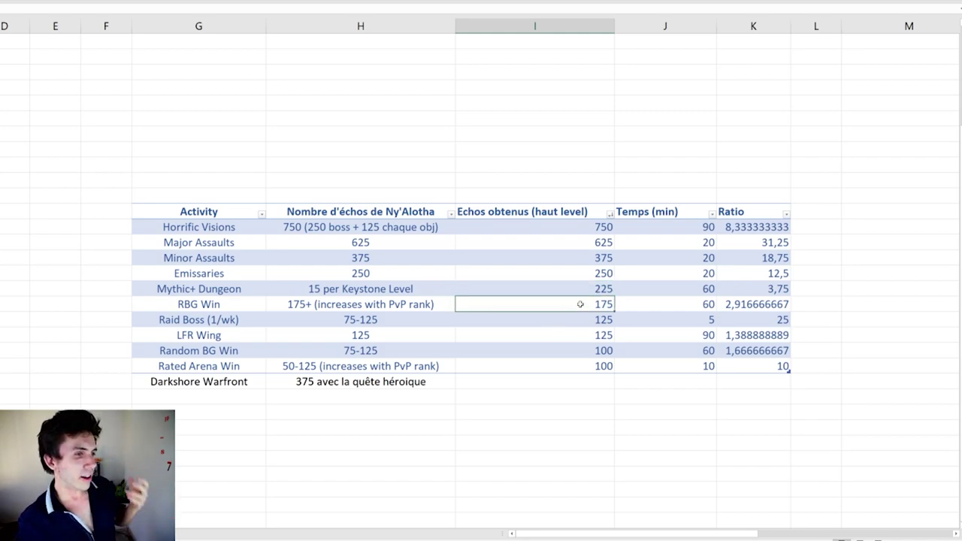
click(592, 318)
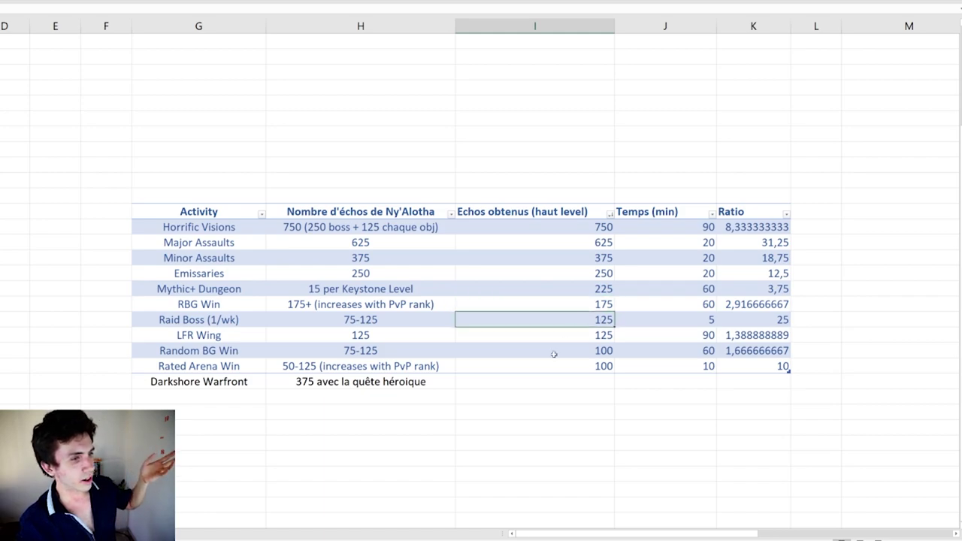
click(576, 334)
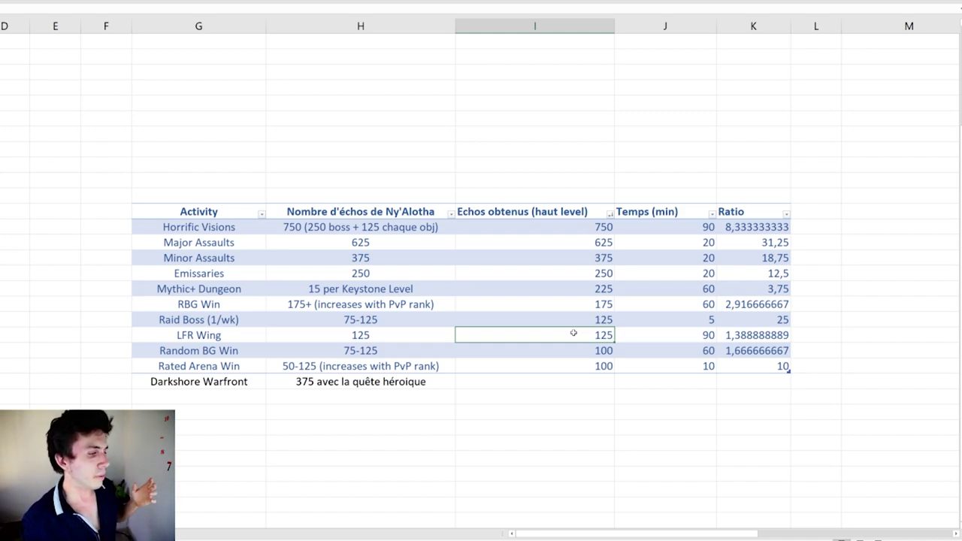
click(565, 350)
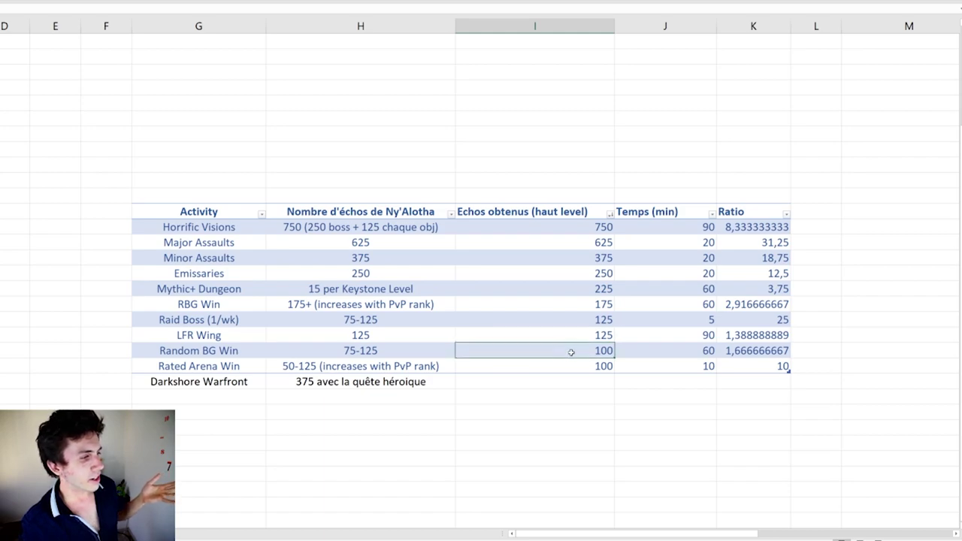
click(601, 364)
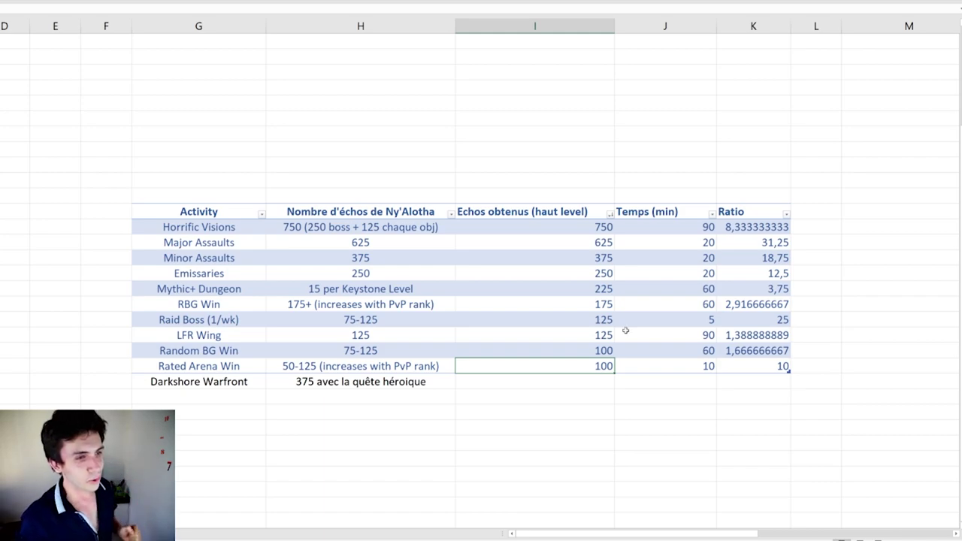
Step: Examine the Temps (min) values of the activities, including Horrific Visions, Mythic+ Dungeon and Rated Arena Win
drag(670, 229, 670, 351)
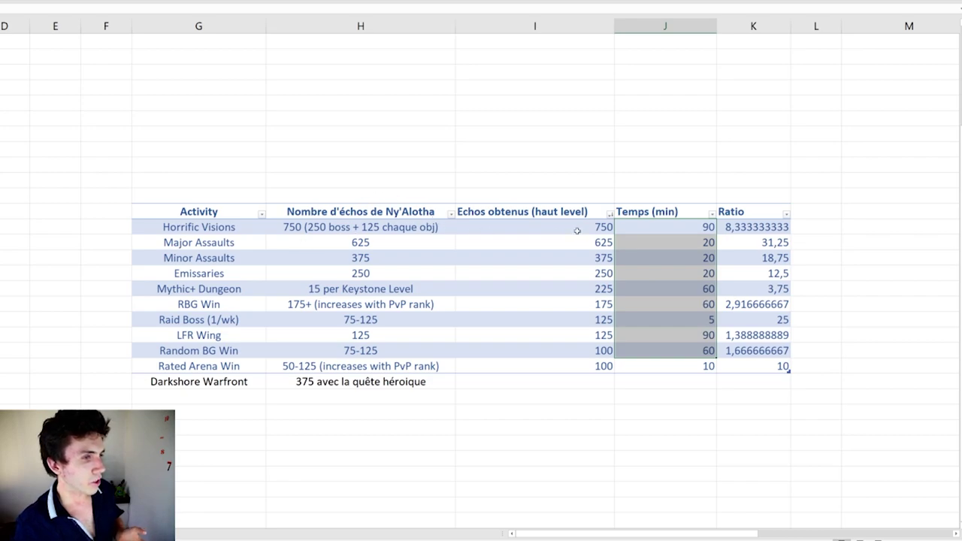
click(624, 228)
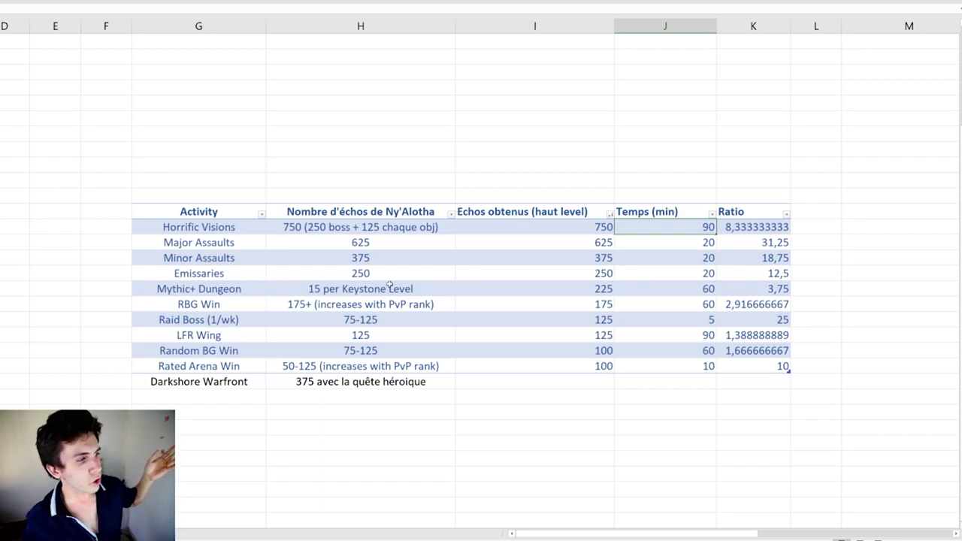
click(700, 292)
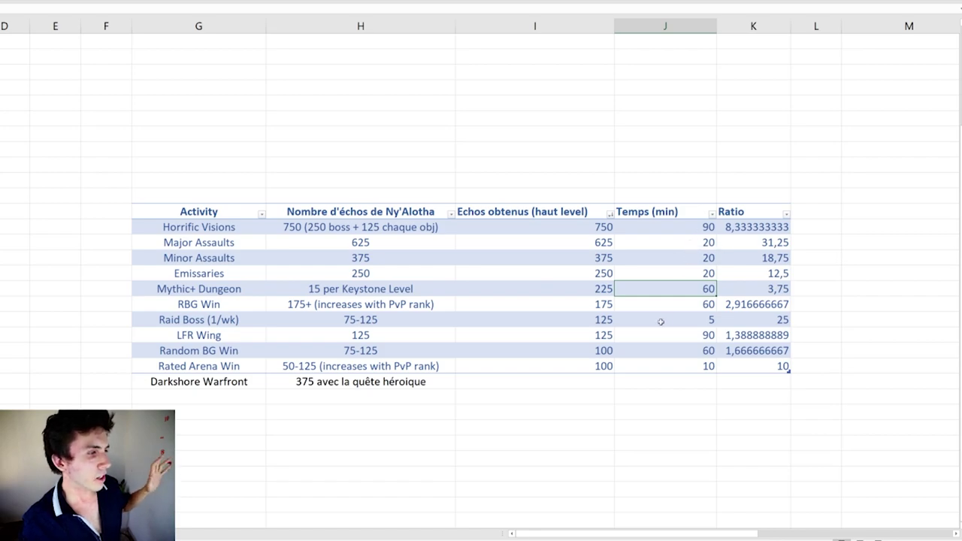
key(Down)
key(Down)
key(Down)
click(680, 362)
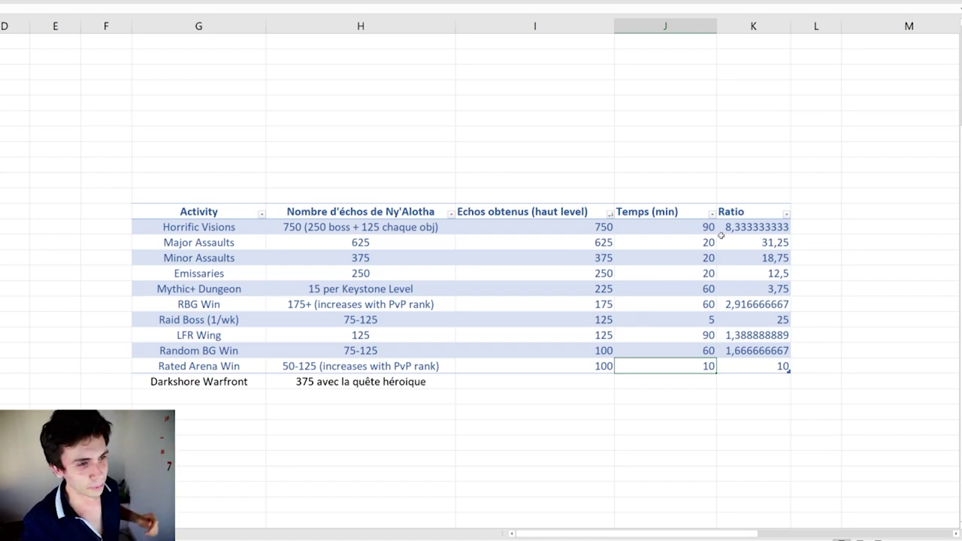
Step: Sort the activity table by the Ratio column from largest to smallest
click(786, 213)
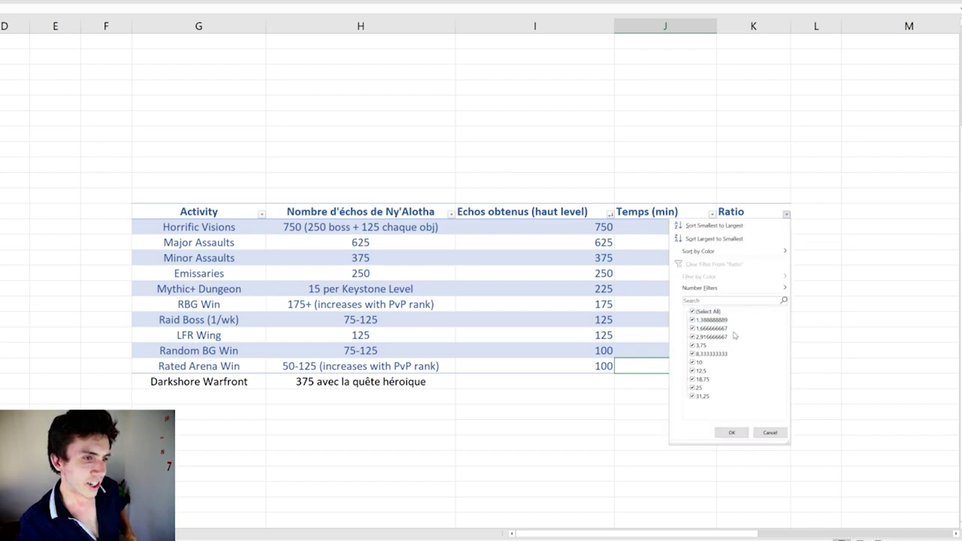
click(717, 239)
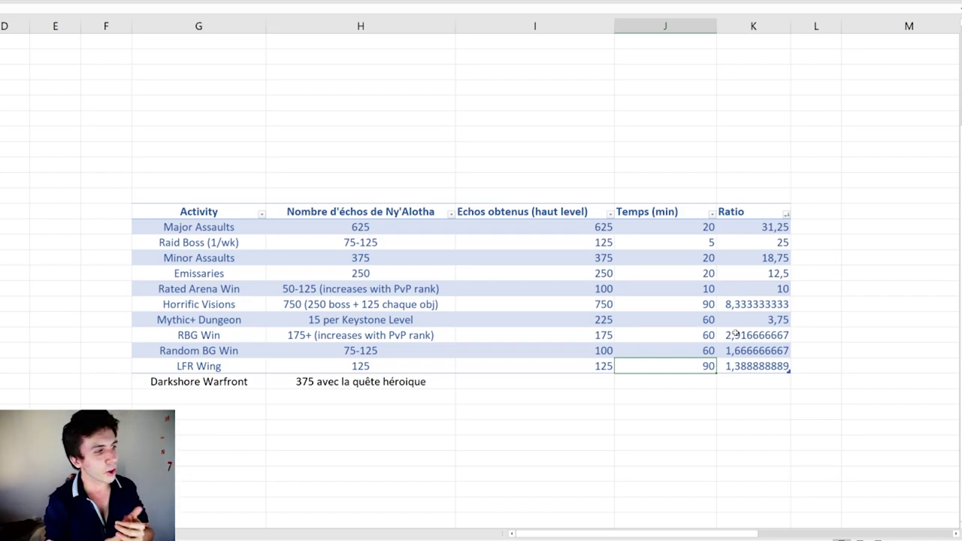
Step: Compare the Ratio values of the sorted activities row by row, from Major Assaults down to Random BG Win
click(754, 228)
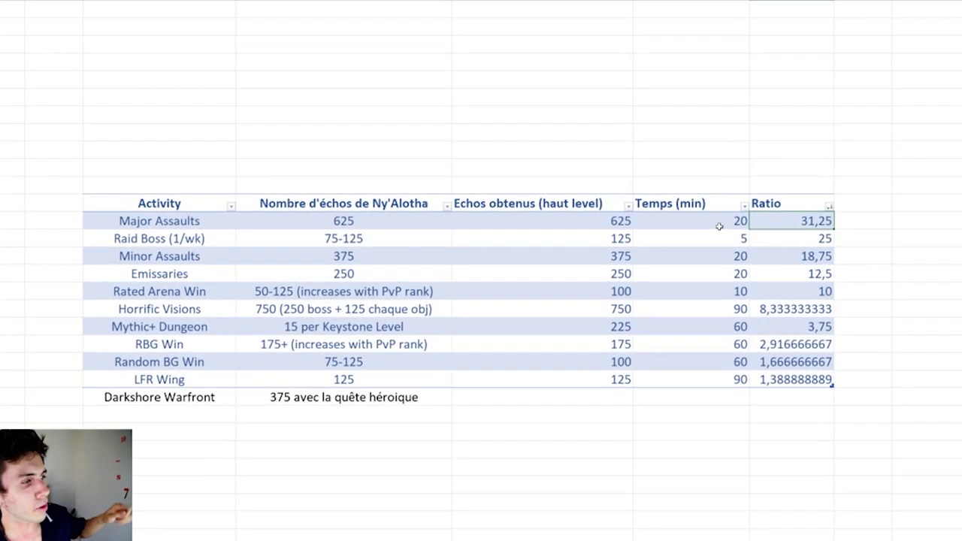
click(802, 239)
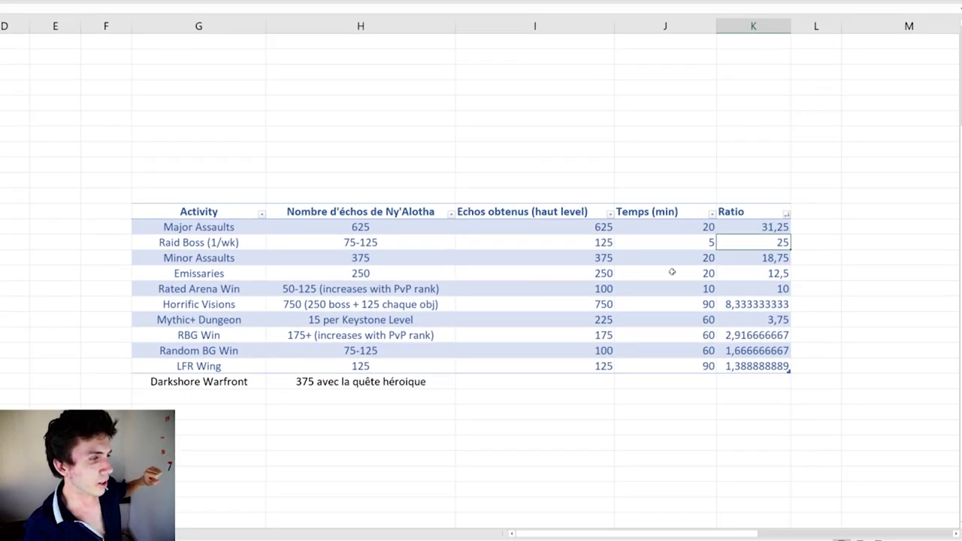
click(737, 261)
click(754, 277)
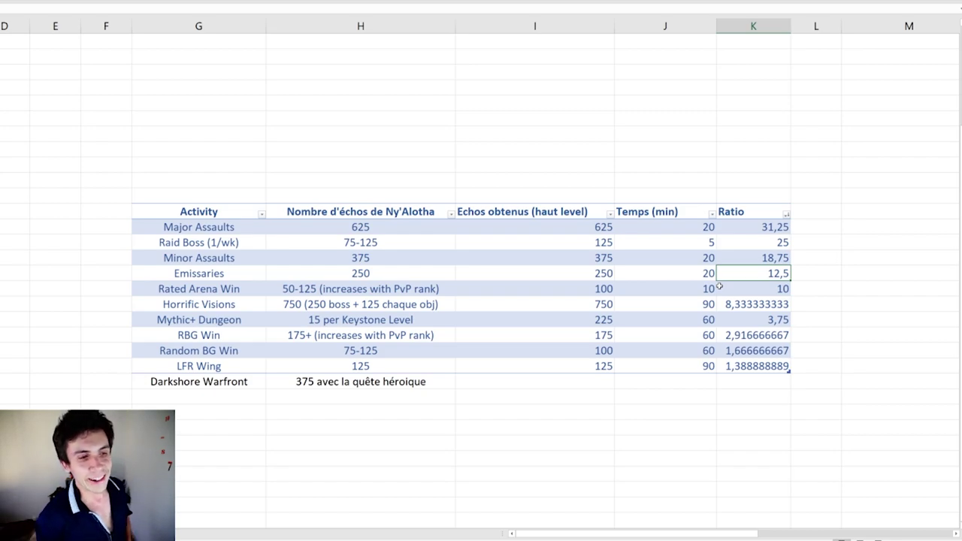
click(599, 277)
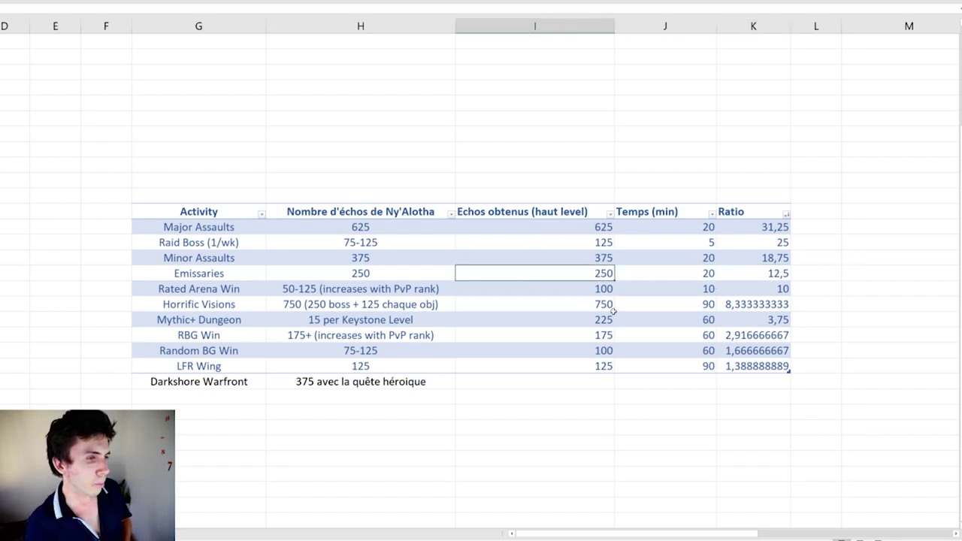
click(758, 286)
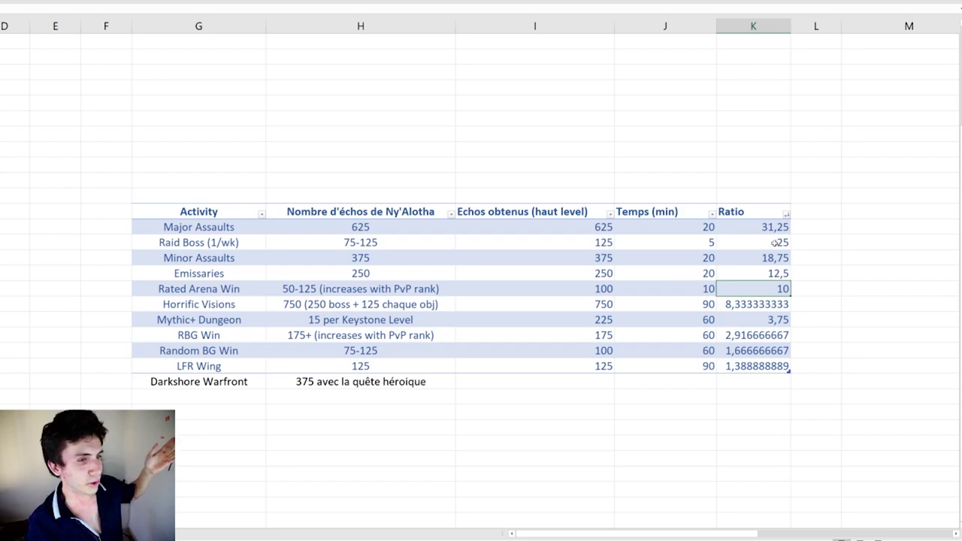
click(762, 303)
click(763, 323)
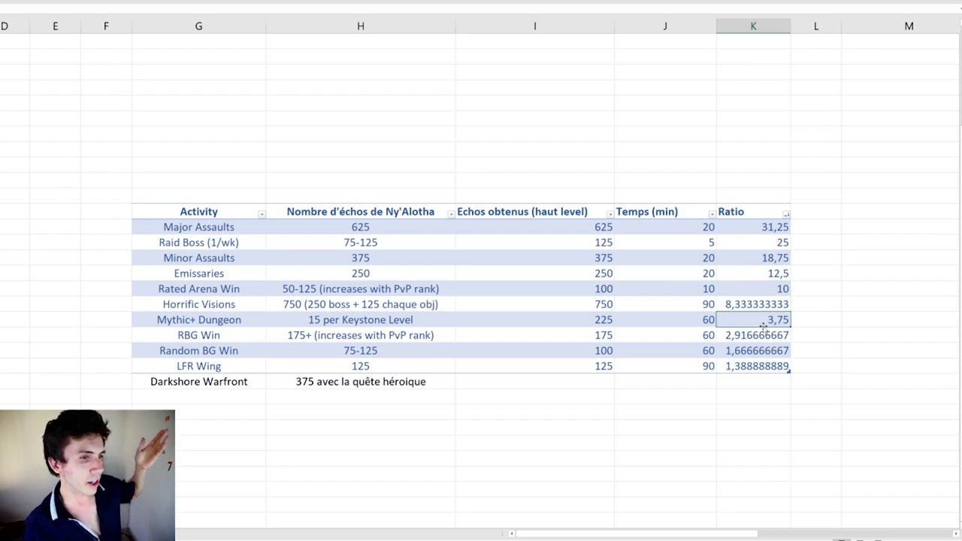
click(761, 338)
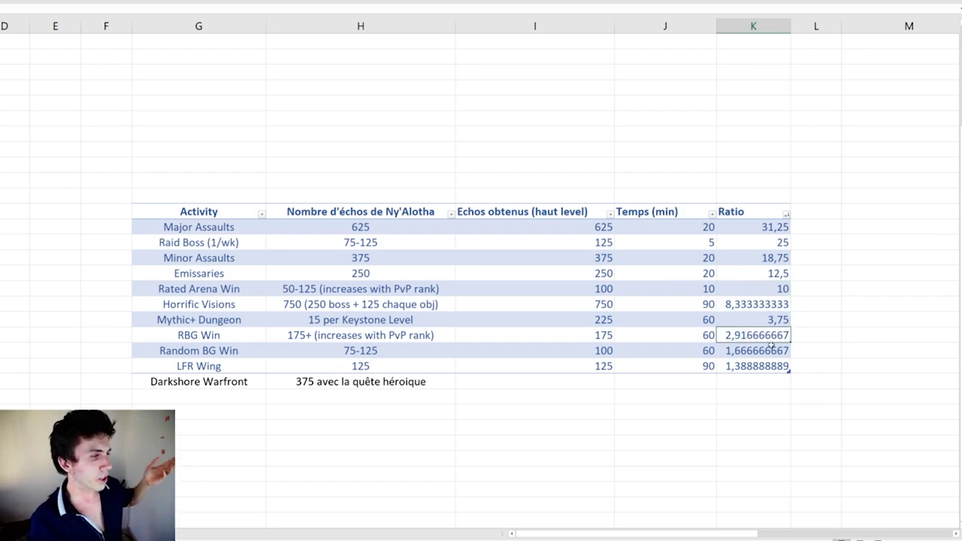
click(747, 352)
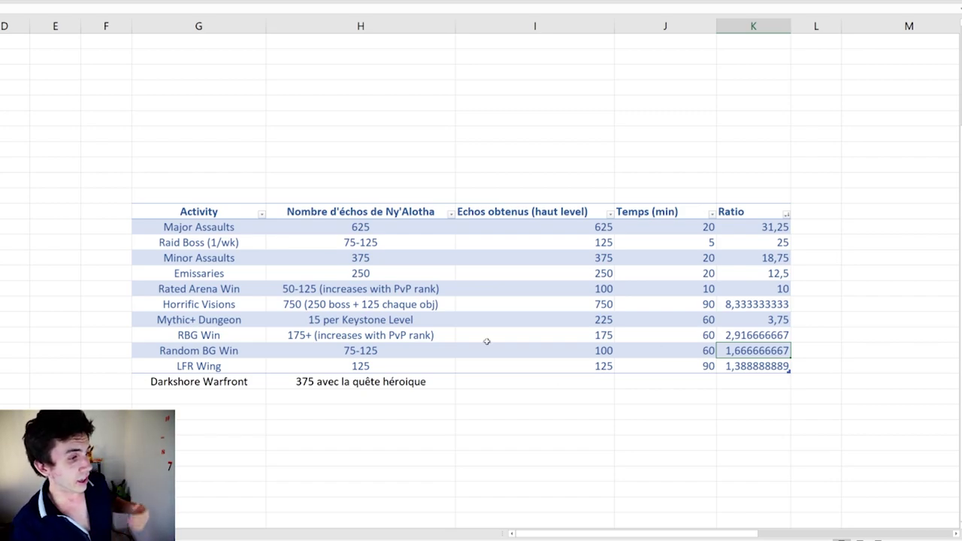
Step: Examine the activity and echo-count entries for Darkshore Warfront, Mythic+ Dungeon, the top three activities and Rated Arena Win
drag(240, 385, 298, 381)
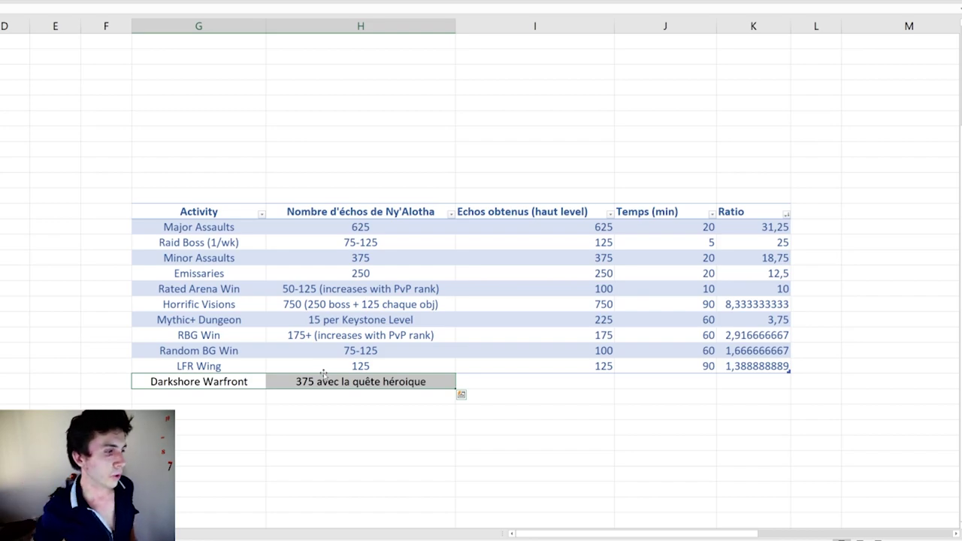
click(204, 308)
click(231, 322)
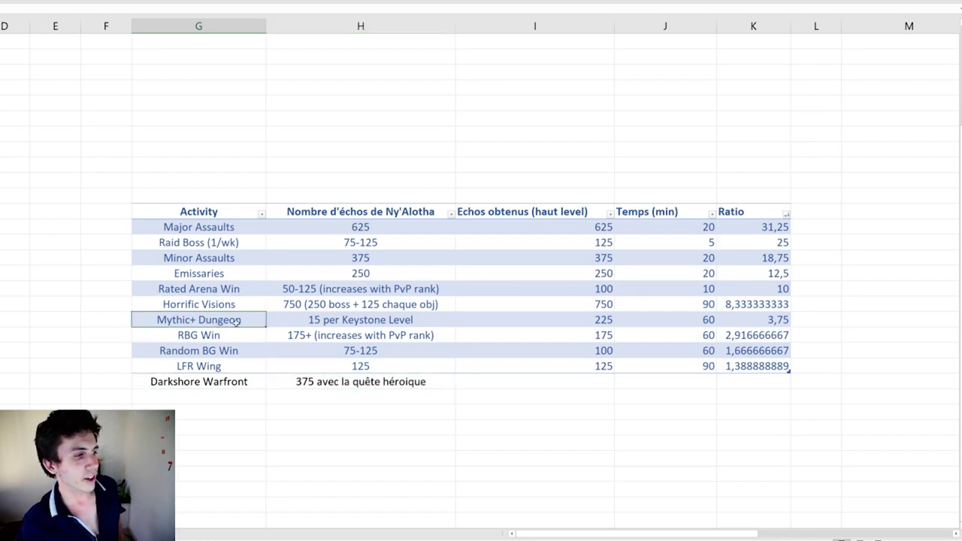
drag(230, 321, 296, 319)
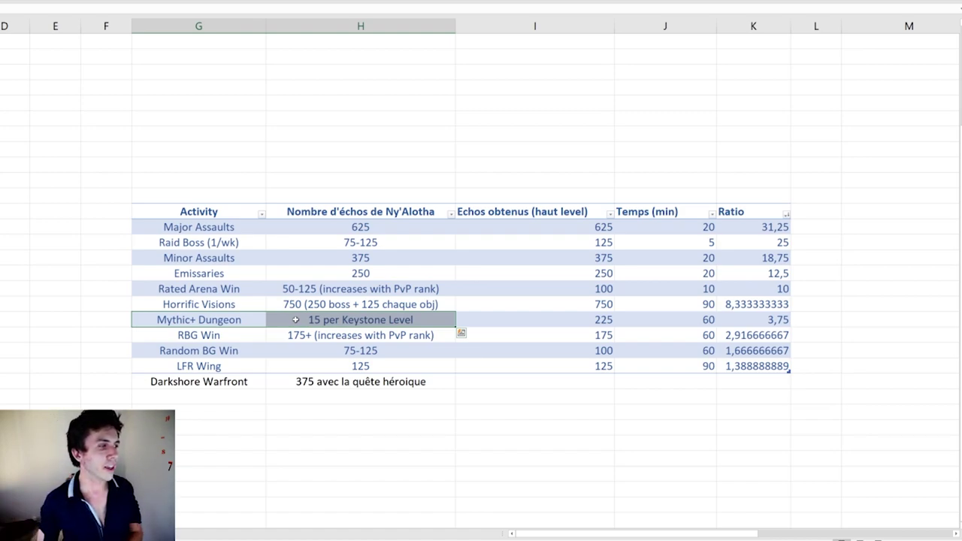
click(179, 274)
drag(225, 319, 315, 319)
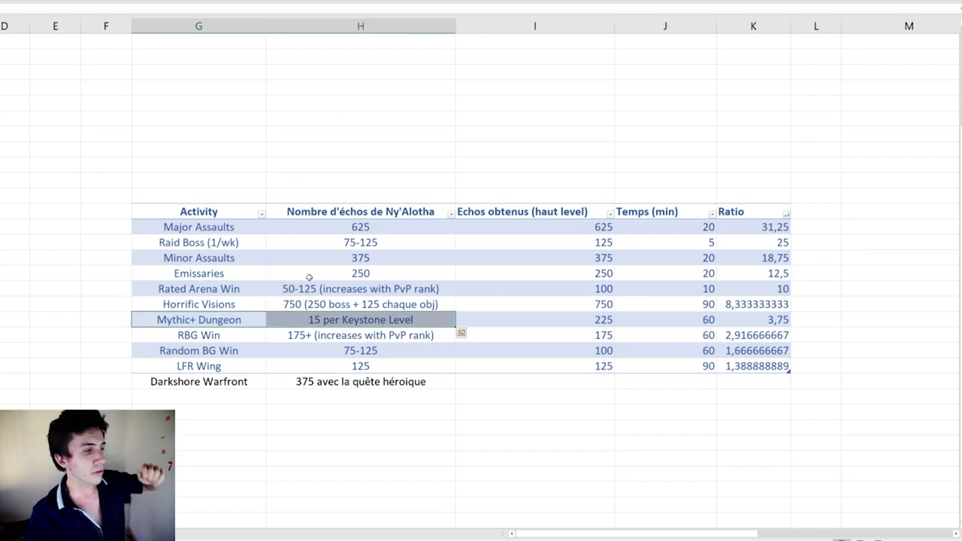
click(202, 229)
drag(209, 242, 203, 258)
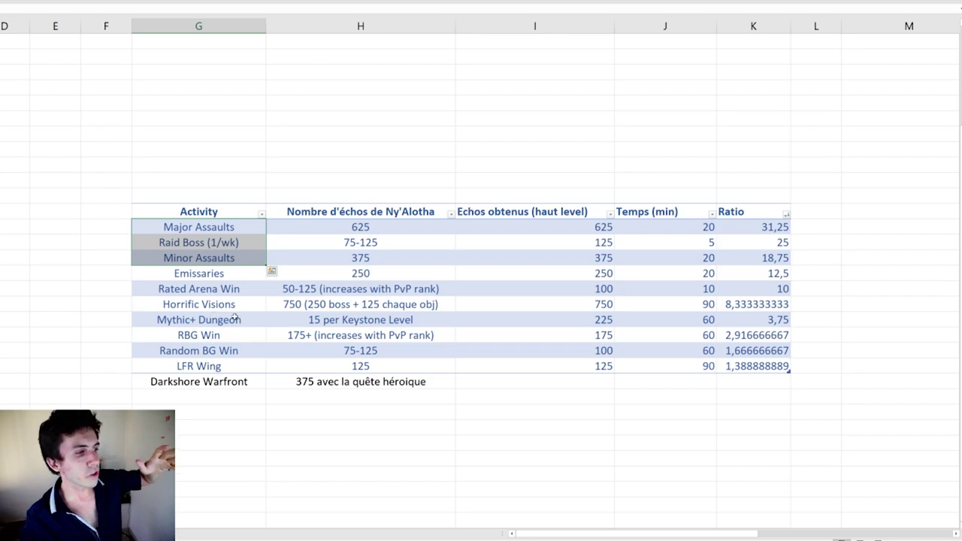
drag(230, 292, 312, 289)
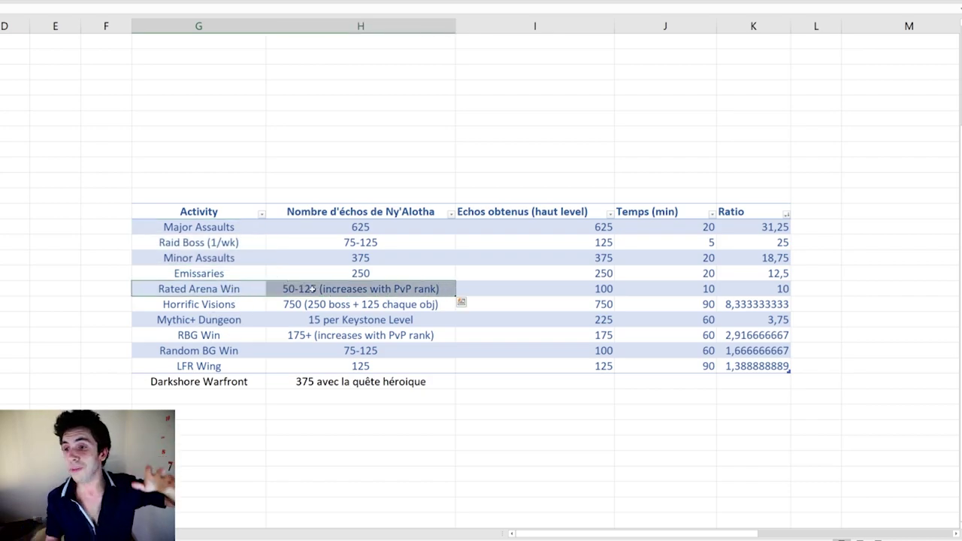